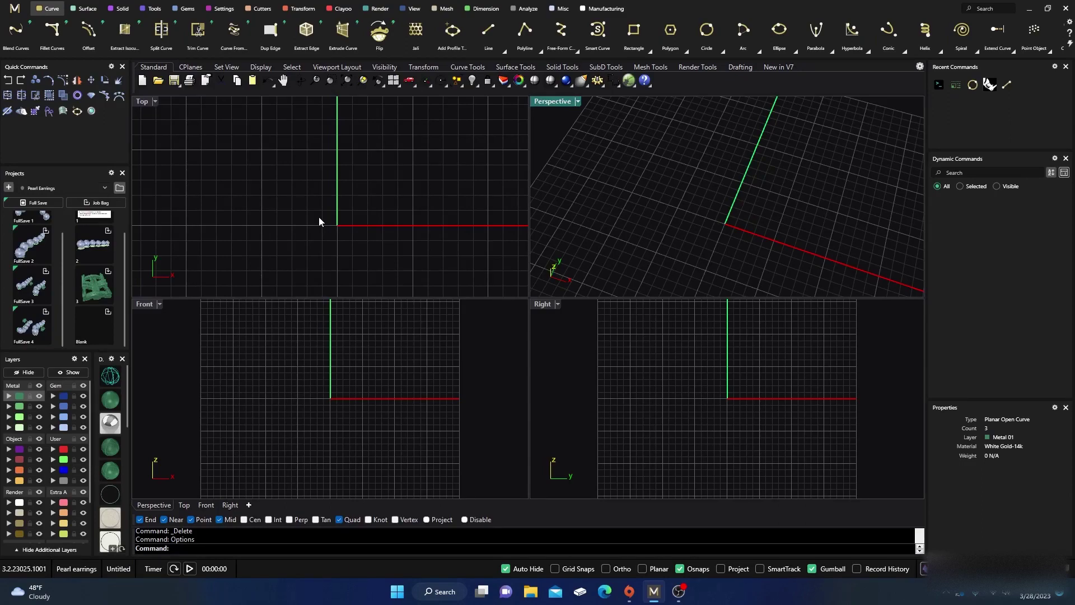
# Recentre the grid in the Top viewport before starting the Line command
pyautogui.moveTo(319, 223); pyautogui.dragTo(319, 192, button='right')
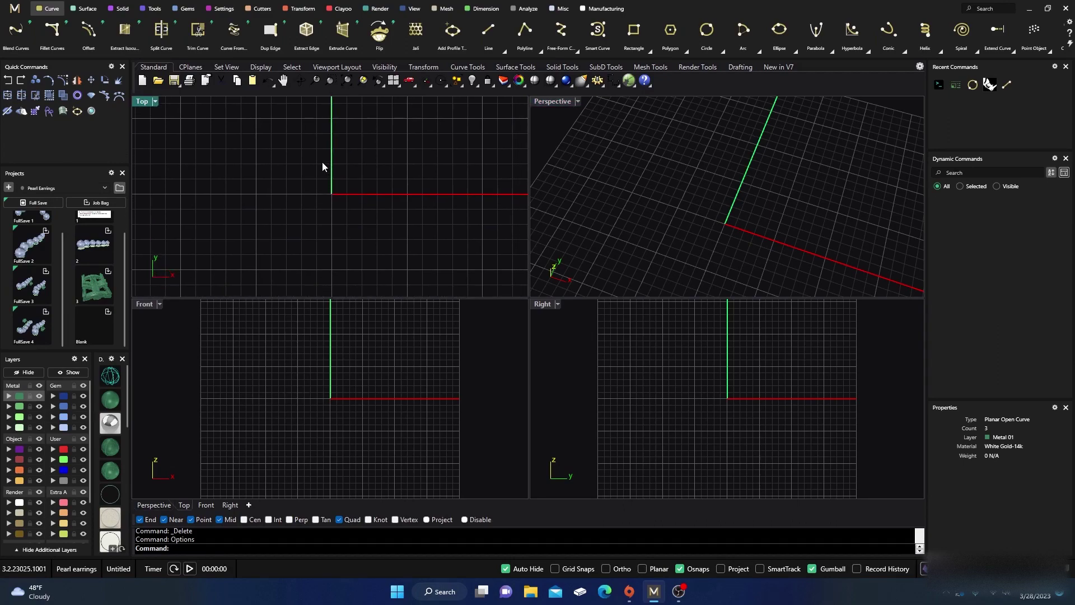
pyautogui.moveTo(356, 170); pyautogui.dragTo(361, 177, button='right')
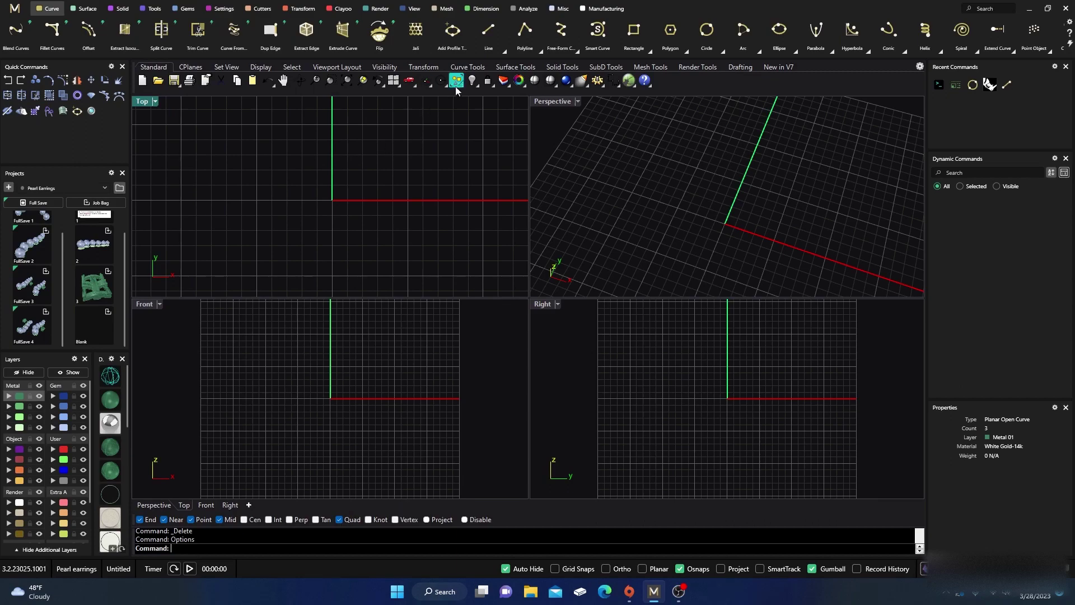
# Draw a slanted line from left of the origin up to the right and preview it in white then wireframe display
pyautogui.click(488, 37)
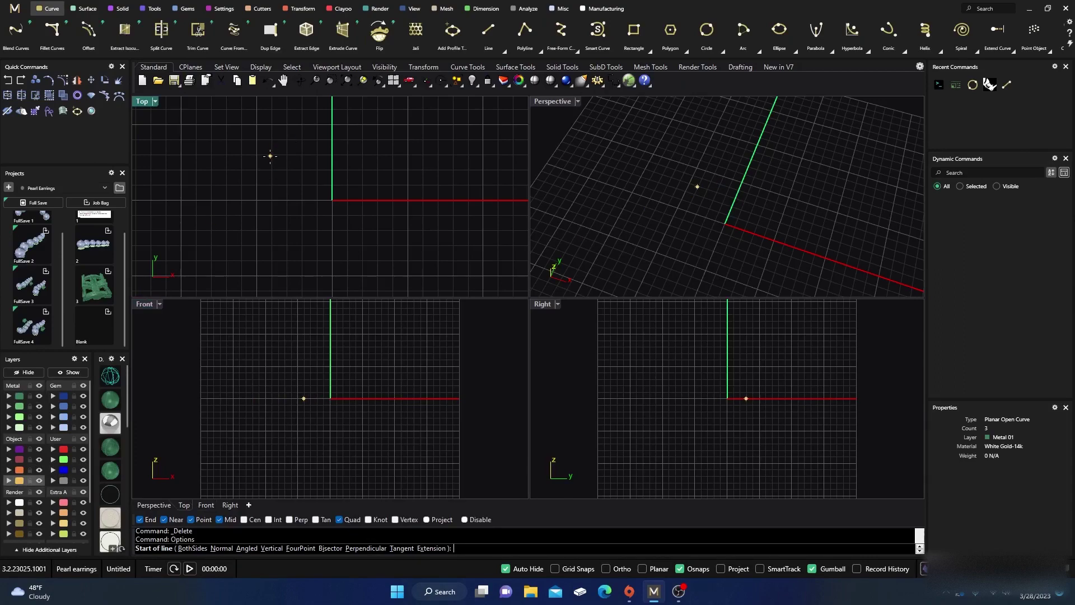
pyautogui.click(273, 197)
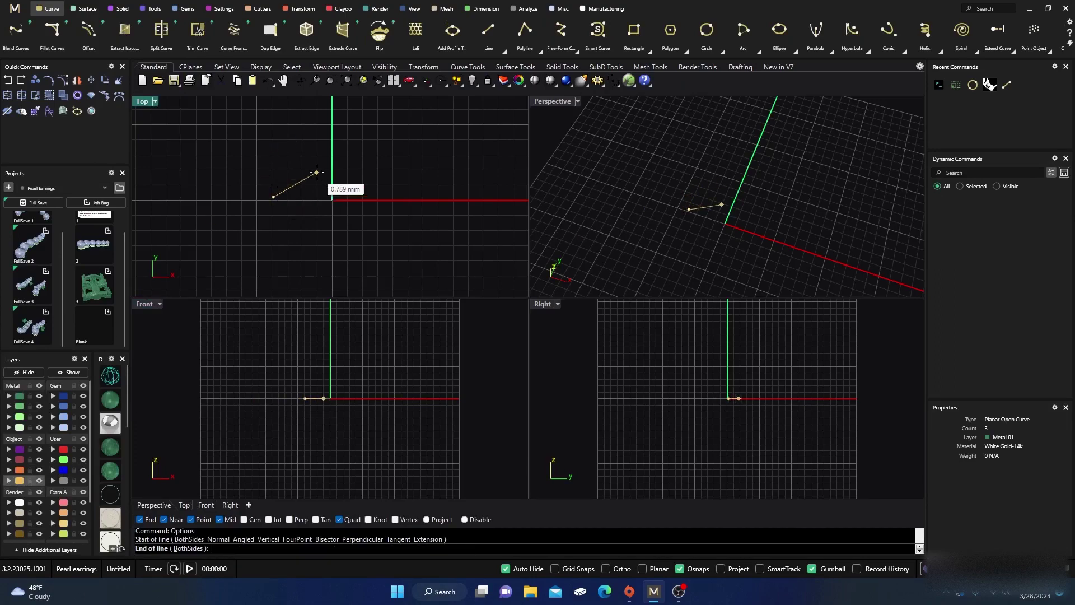
pyautogui.click(404, 157)
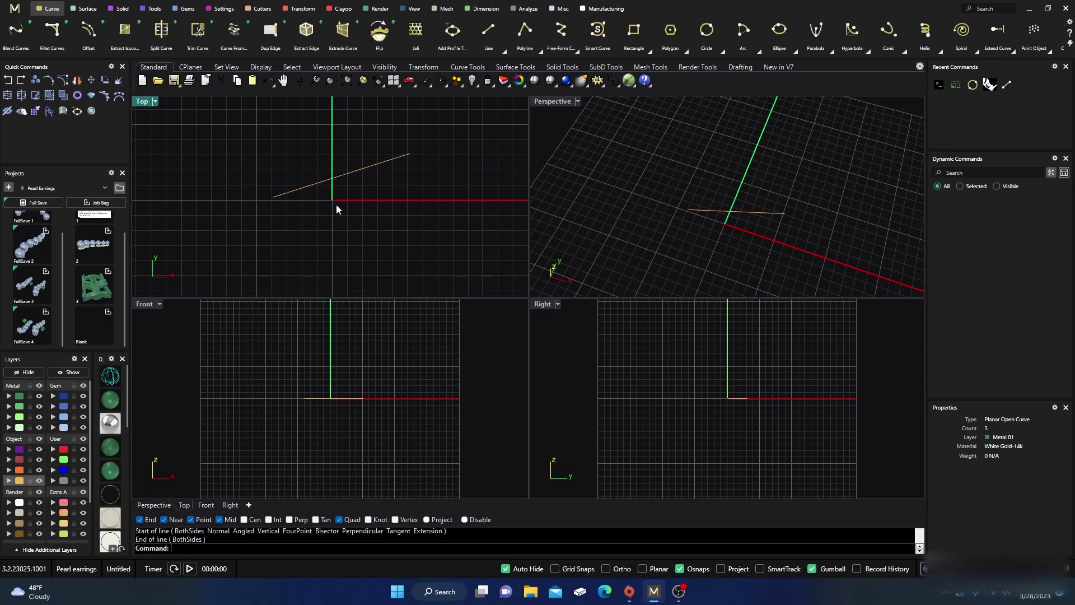
pyautogui.scroll(-1, 338, 189)
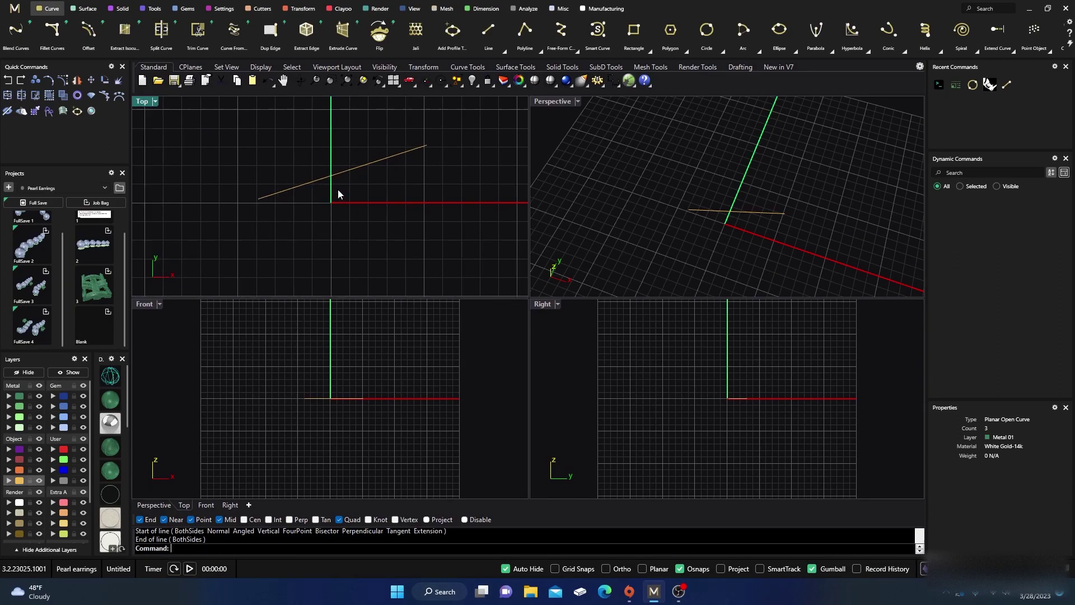
pyautogui.scroll(-1, 338, 189)
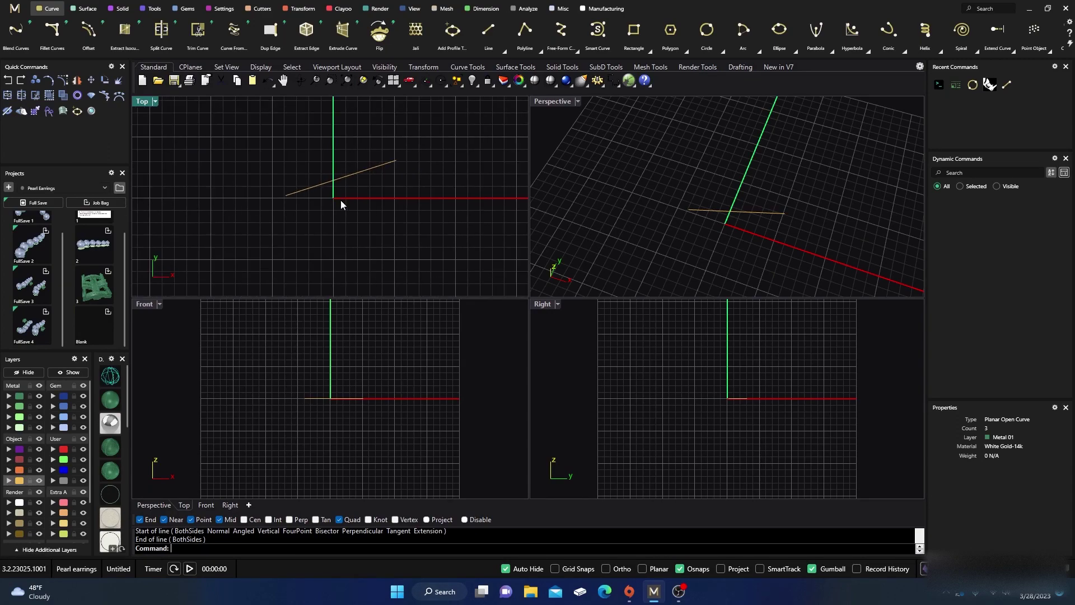
pyautogui.click(111, 423)
pyautogui.click(110, 376)
pyautogui.scroll(1, 309, 194)
pyautogui.scroll(-2, 309, 194)
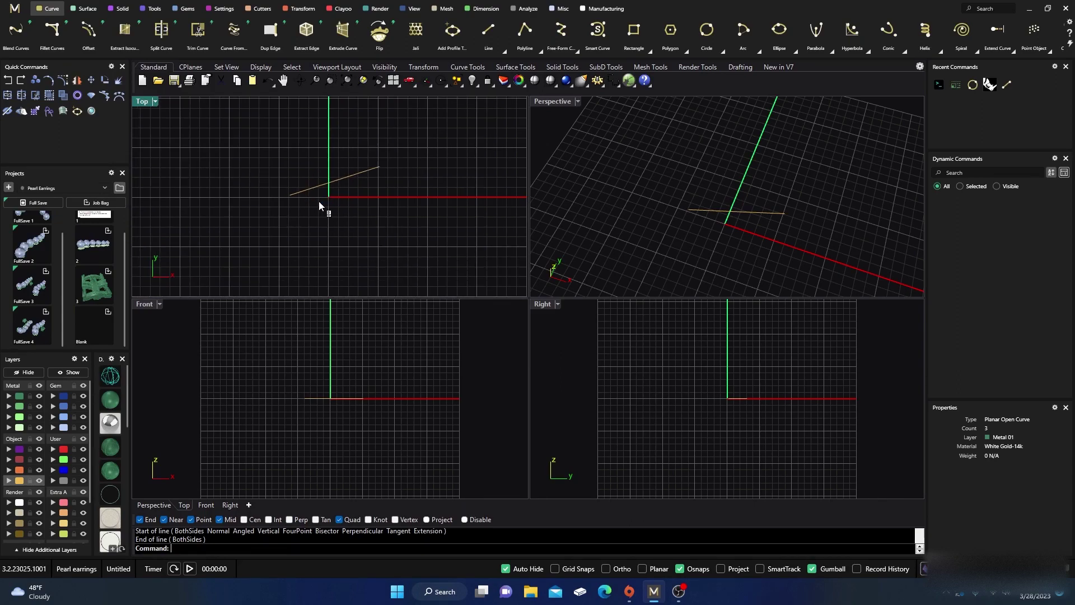
pyautogui.scroll(2, 318, 194)
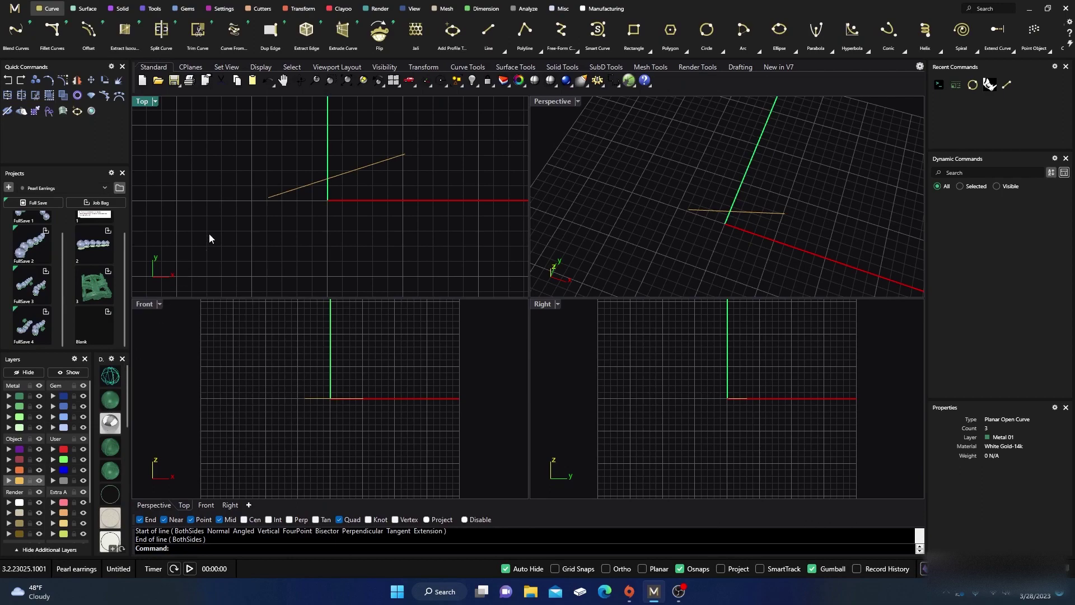
pyautogui.scroll(2, 307, 189)
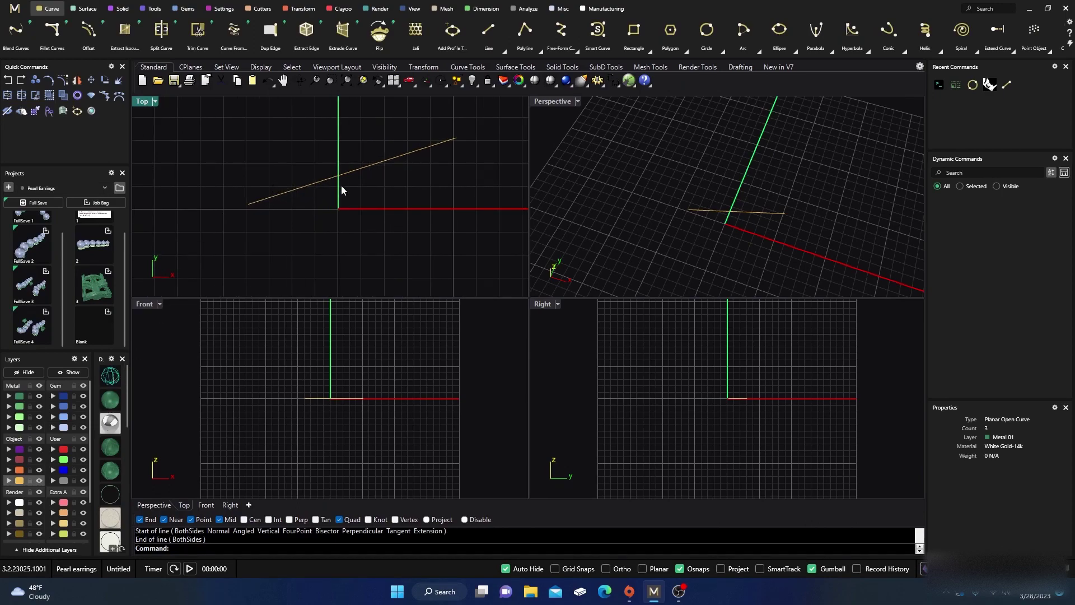
pyautogui.scroll(-1, 341, 190)
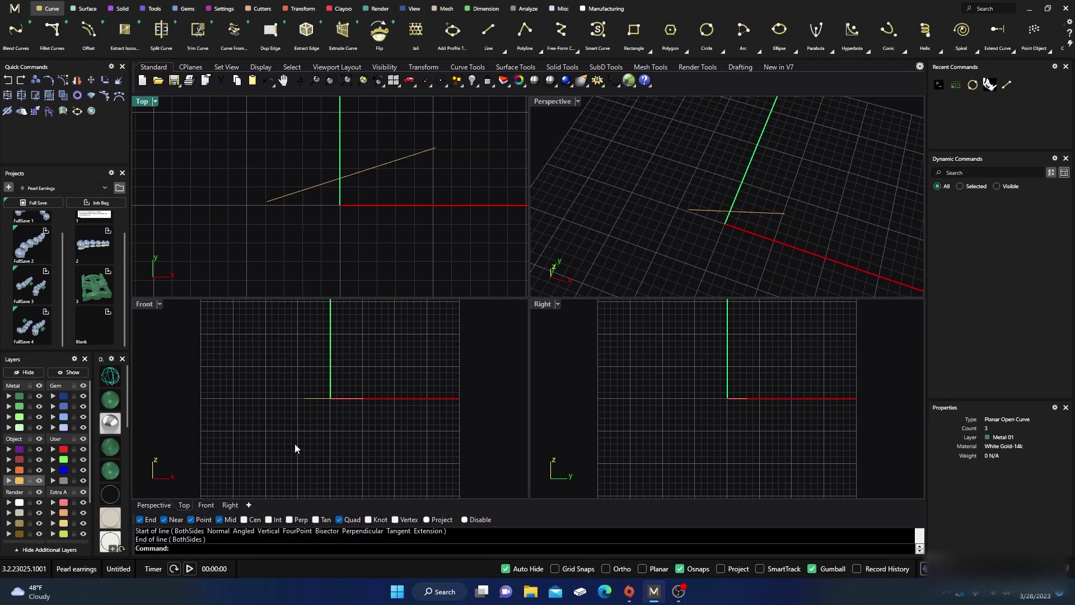
pyautogui.write('Options')
# Run the Options command and browse the Rhino Options View branch and its display modes
pyautogui.press('Return')
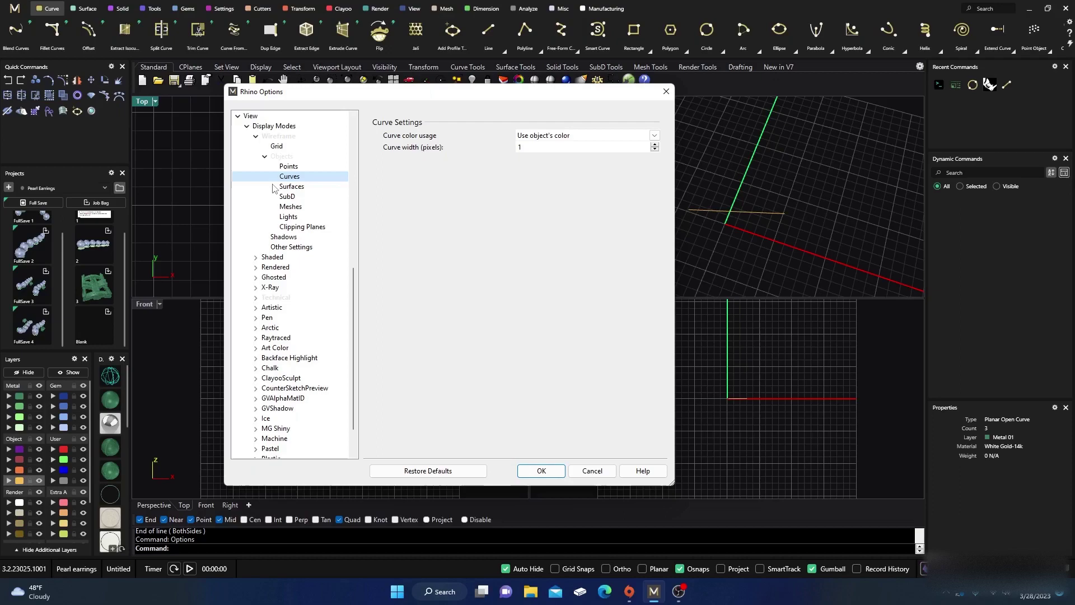
pyautogui.click(250, 117)
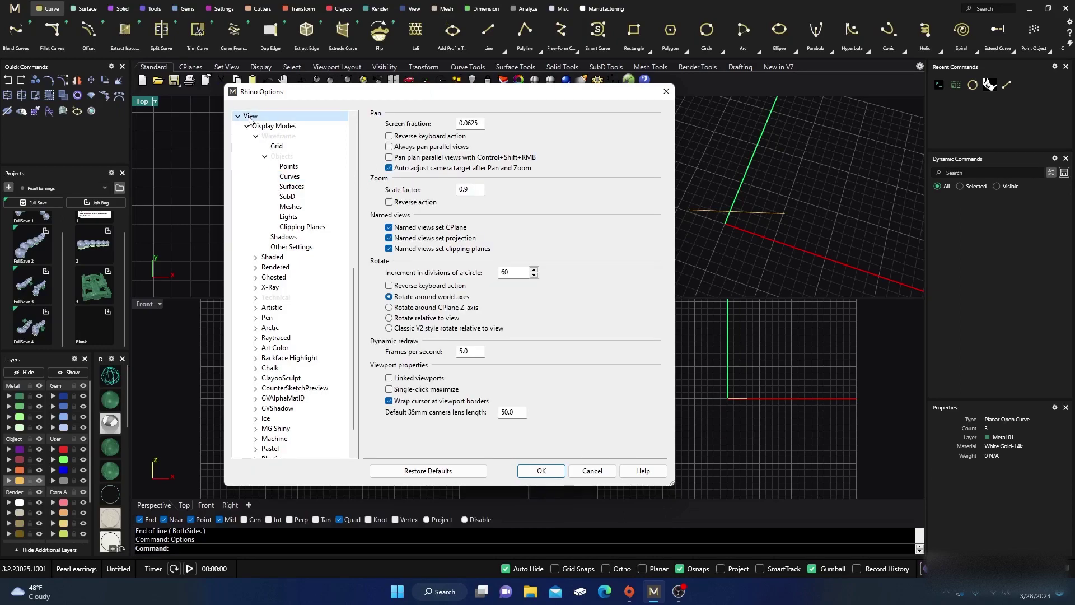
pyautogui.scroll(2, 252, 130)
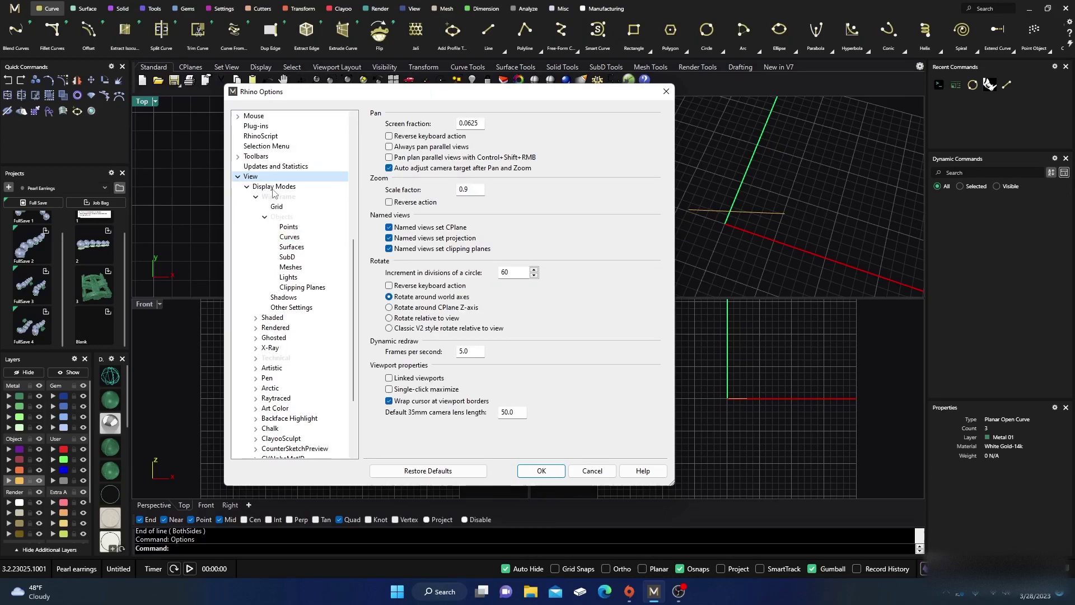
pyautogui.scroll(4, 251, 177)
pyautogui.scroll(4, 252, 159)
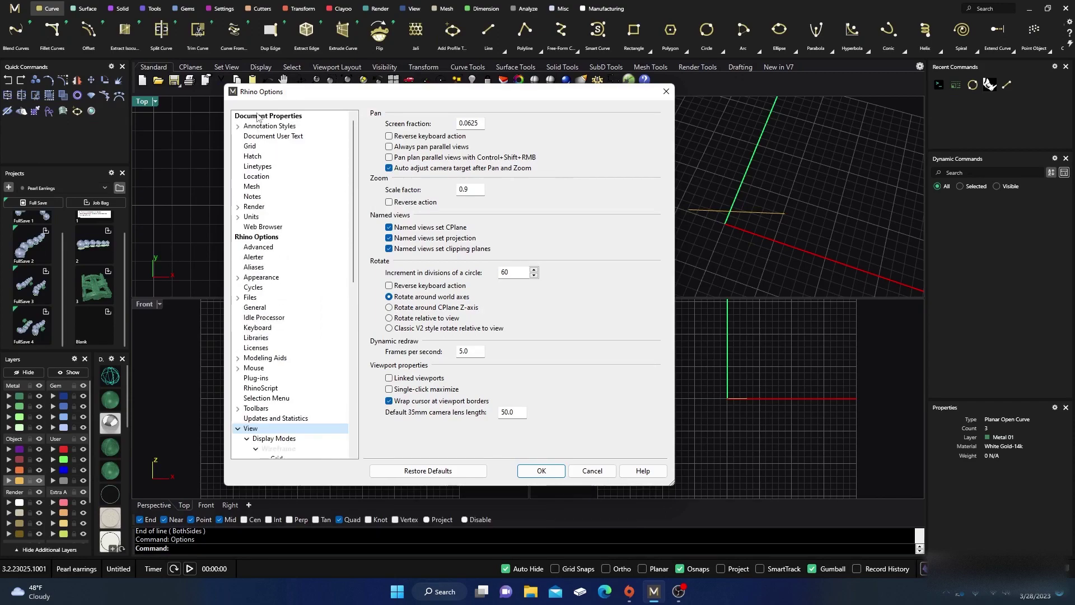
pyautogui.click(261, 237)
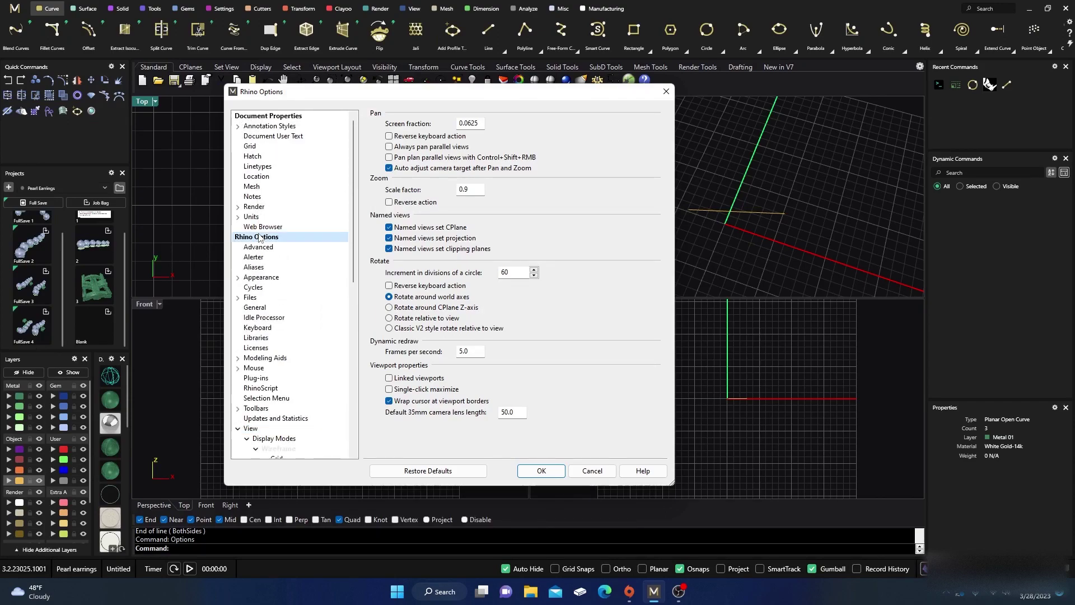
pyautogui.scroll(-3, 284, 202)
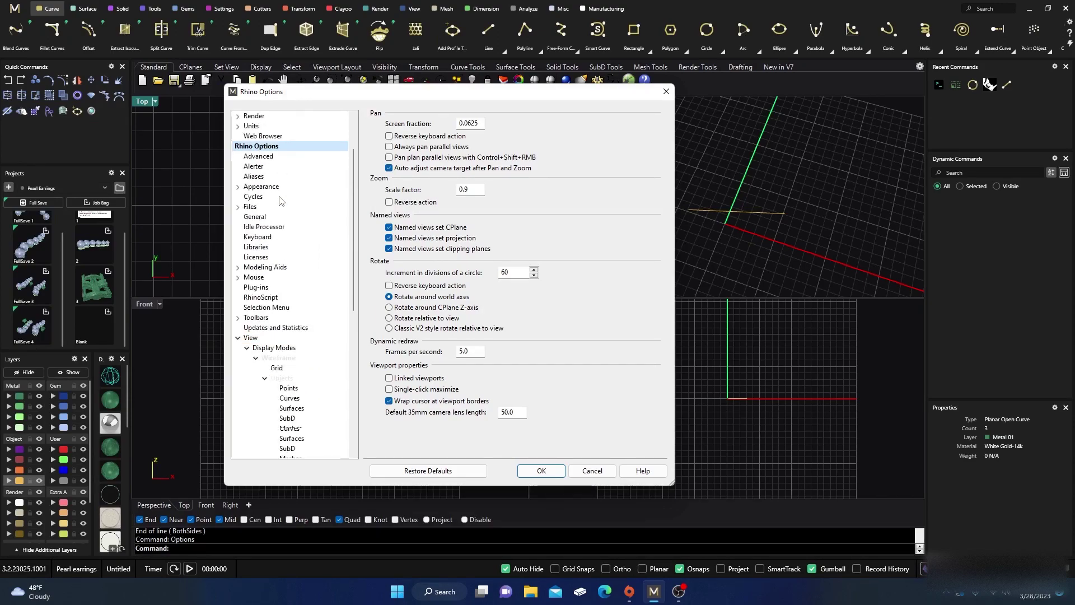
pyautogui.scroll(-1, 273, 227)
pyautogui.click(237, 308)
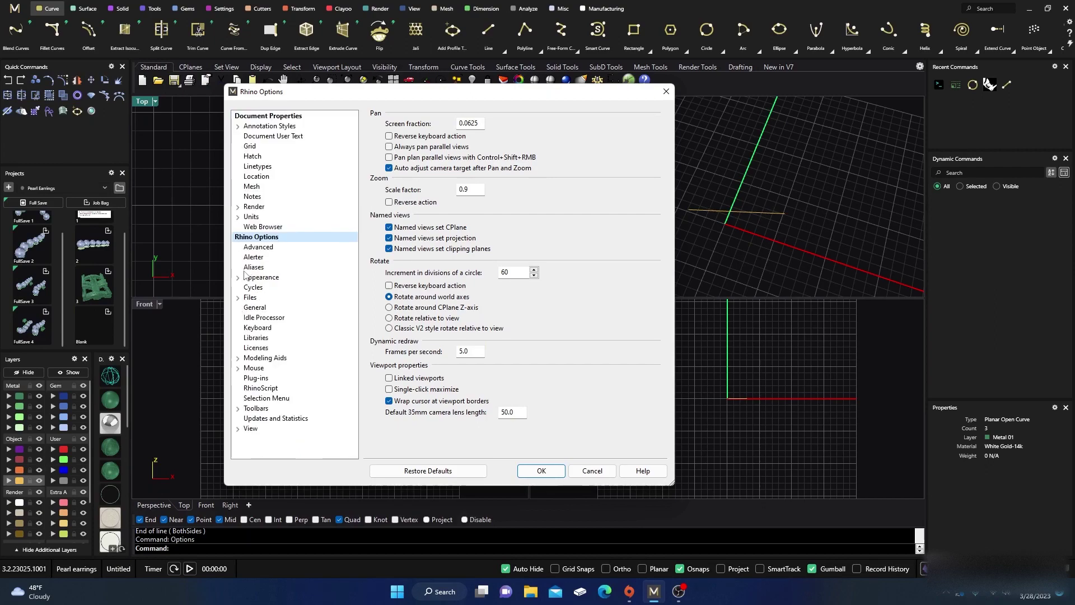
pyautogui.click(238, 429)
pyautogui.scroll(-2, 284, 306)
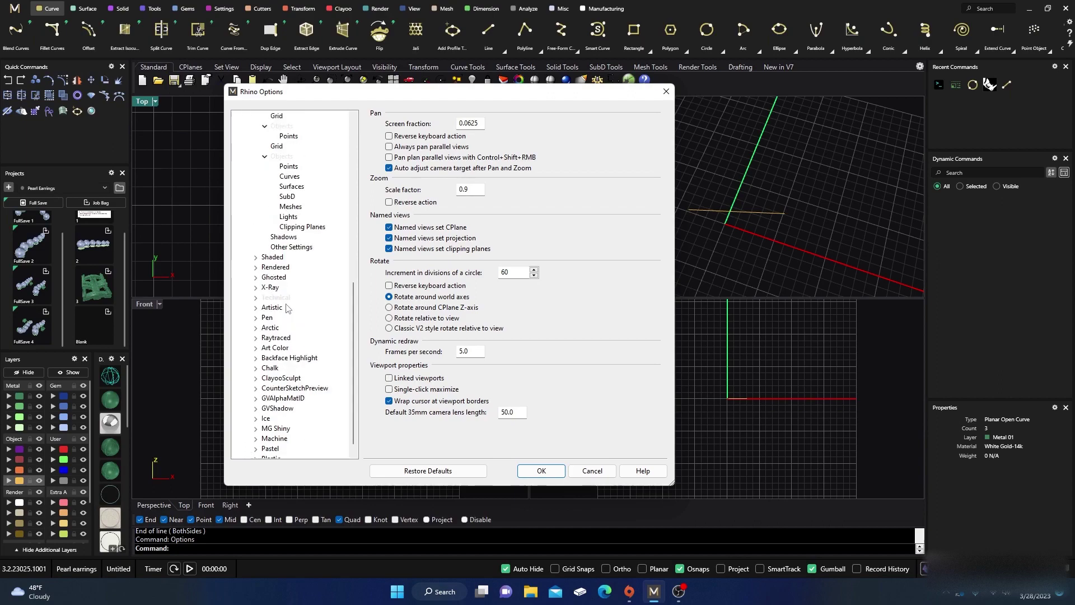
pyautogui.scroll(2, 287, 308)
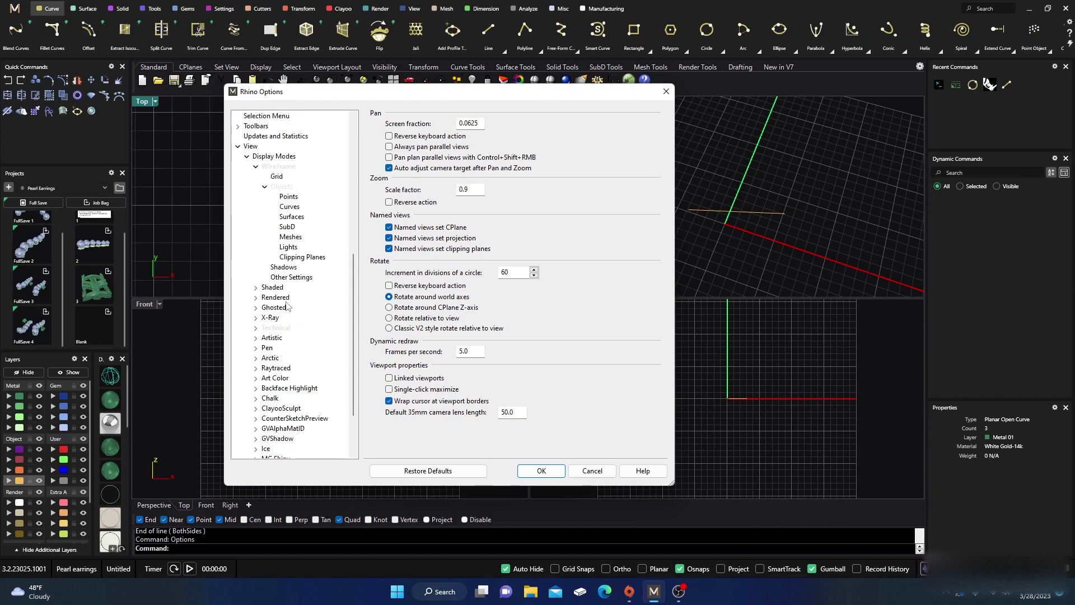
pyautogui.click(256, 166)
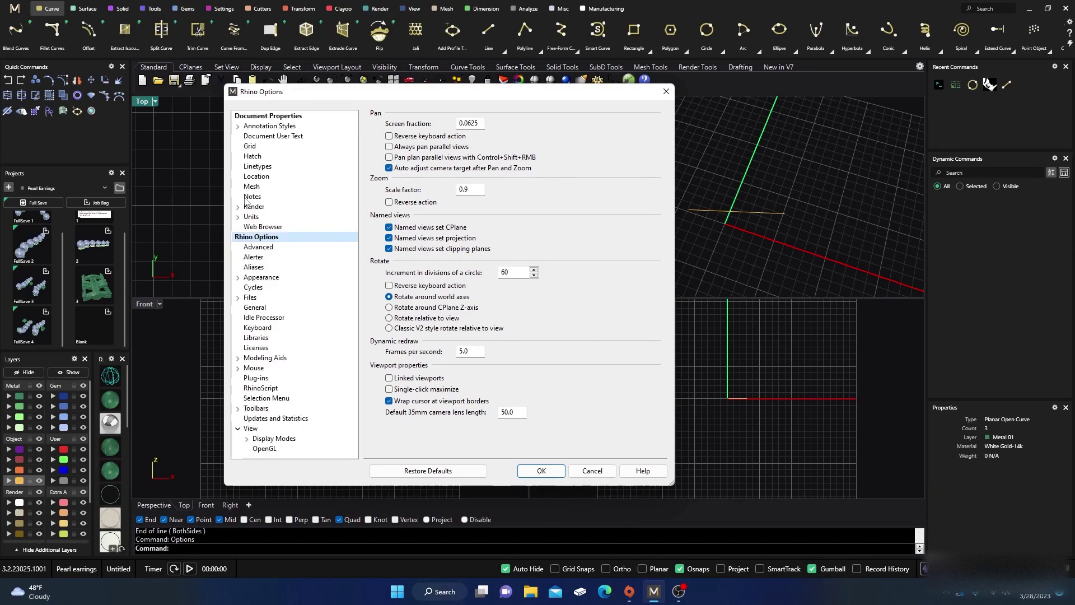
pyautogui.click(246, 197)
pyautogui.click(239, 429)
# Navigate View > Display Modes > Wireframe > Objects to the Curves settings, showing 1-pixel width
pyautogui.click(245, 429)
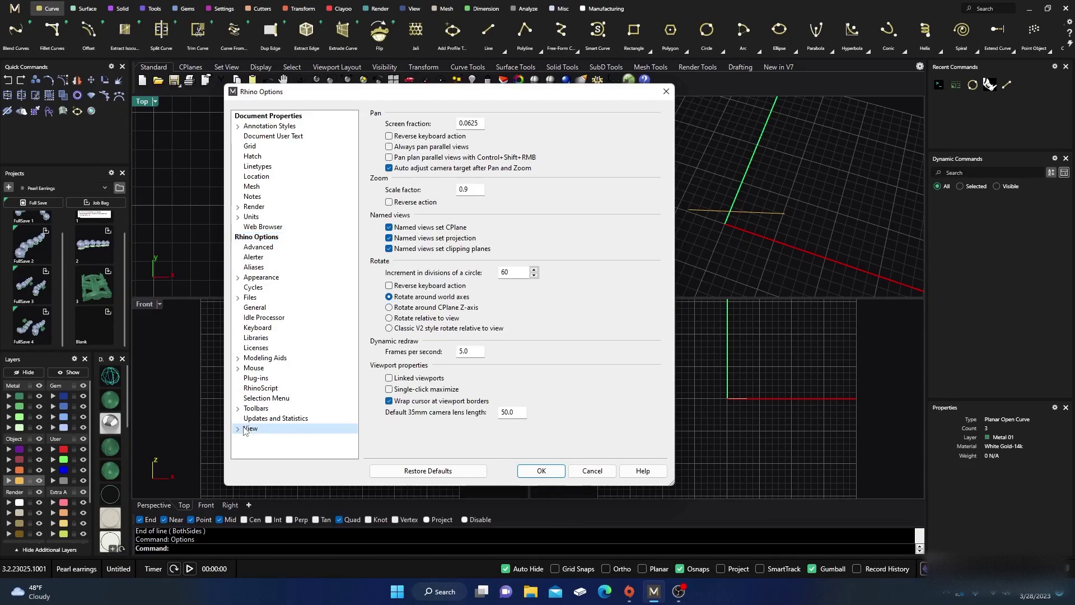
pyautogui.click(237, 430)
pyautogui.click(246, 439)
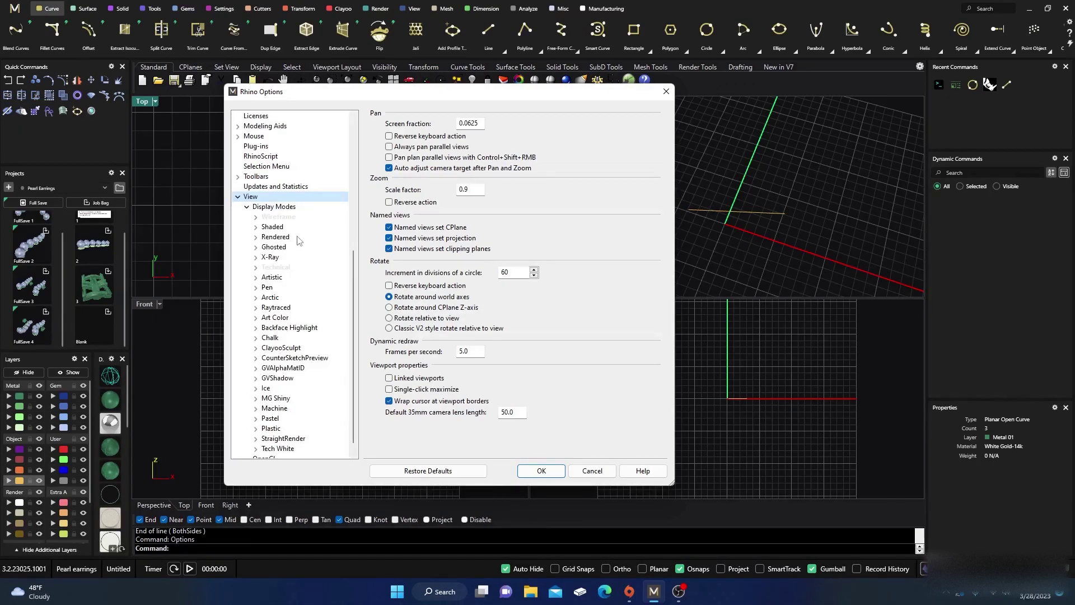
pyautogui.click(247, 207)
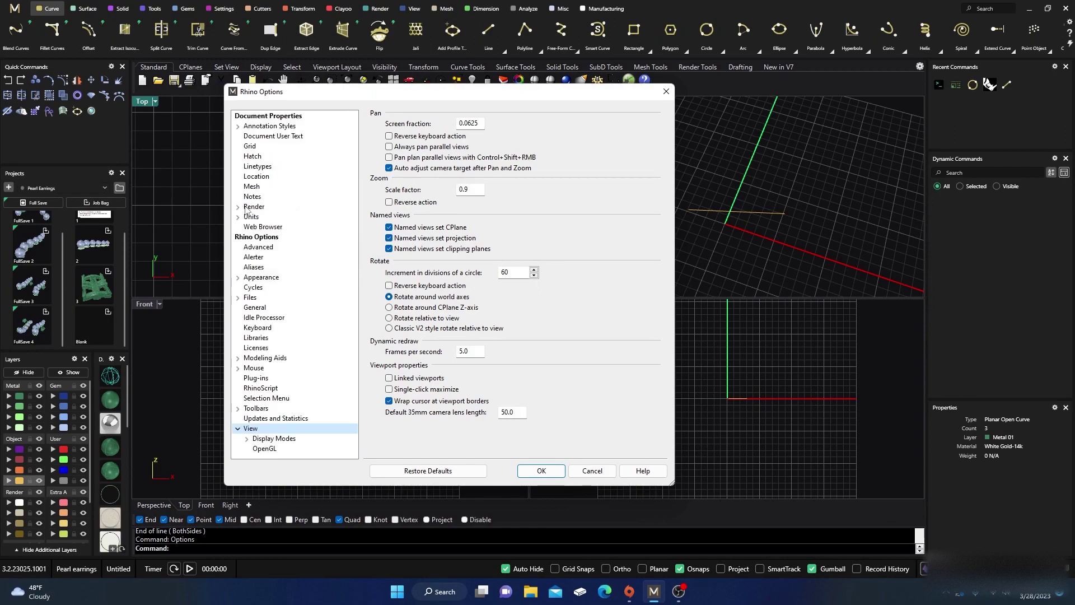
pyautogui.click(247, 439)
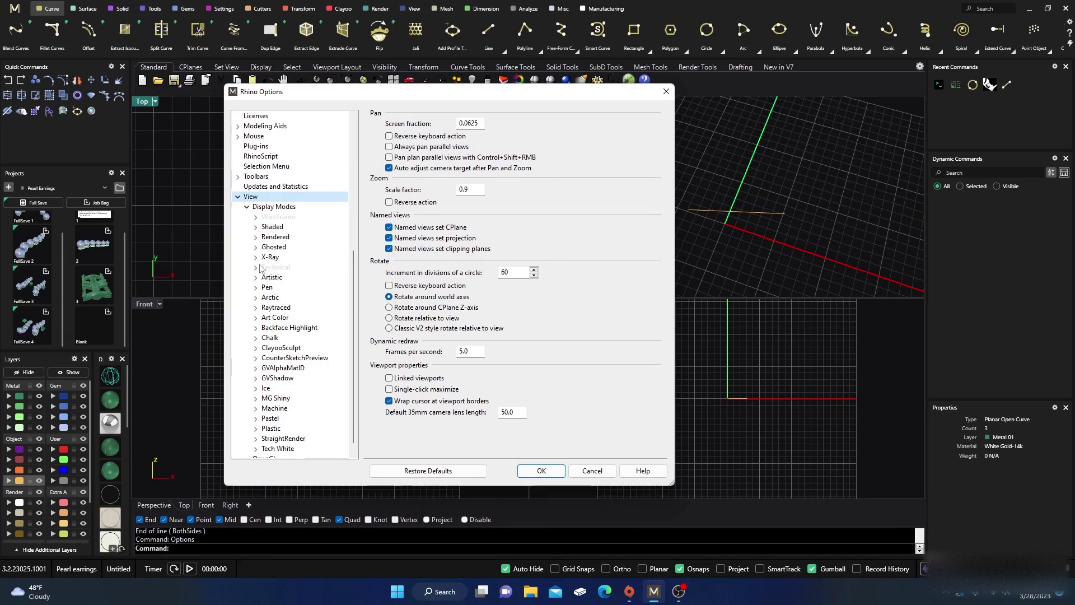
pyautogui.click(256, 217)
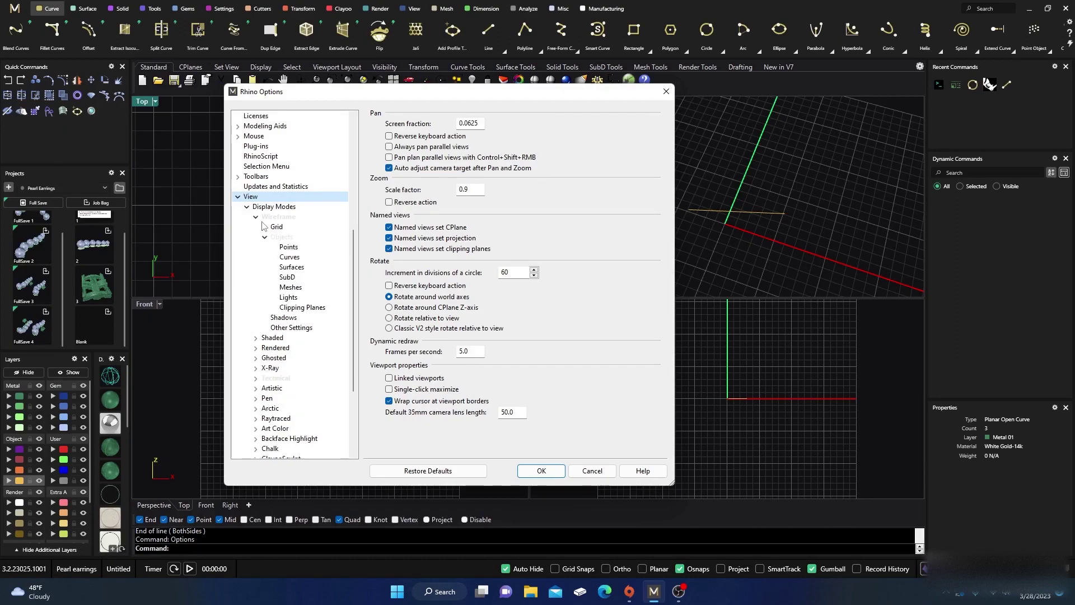
pyautogui.click(289, 257)
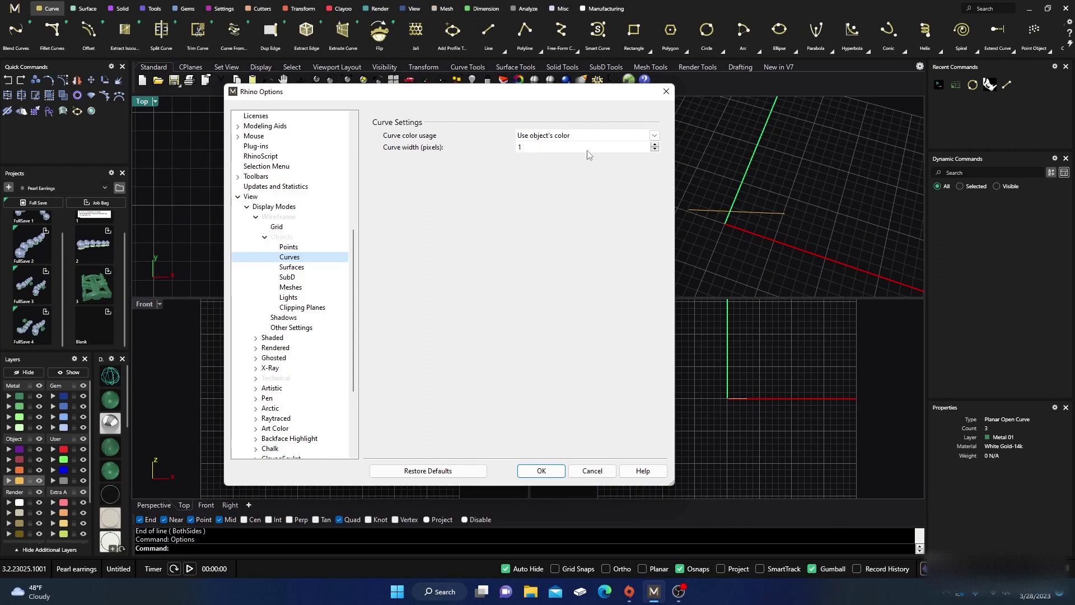
# Try larger and smaller Wireframe curve widths with the spinner, settling on 4 pixels
pyautogui.click(655, 145)
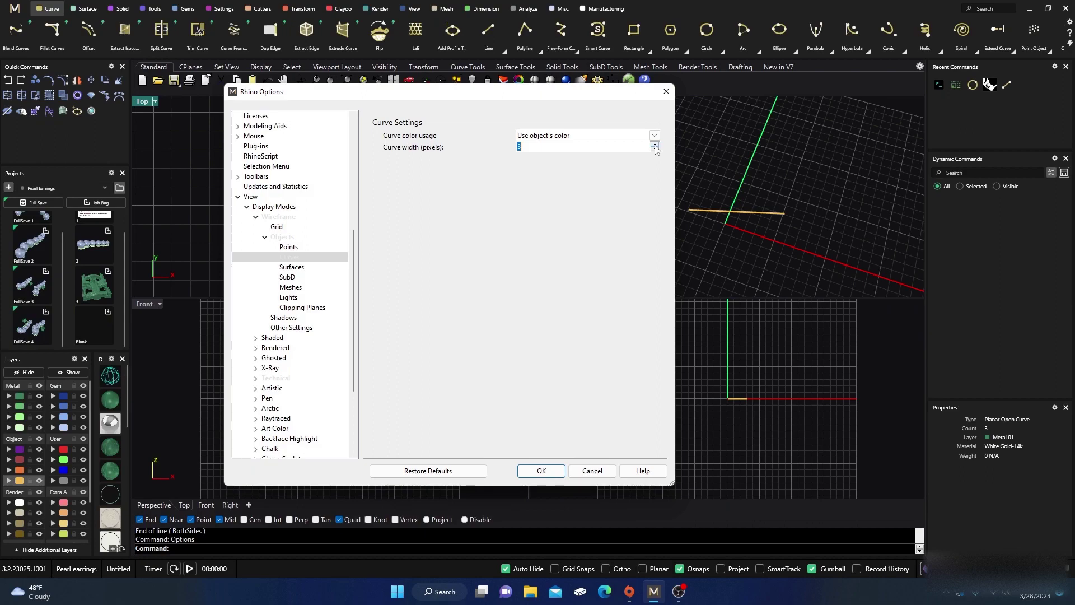
pyautogui.click(654, 145)
pyautogui.click(654, 145)
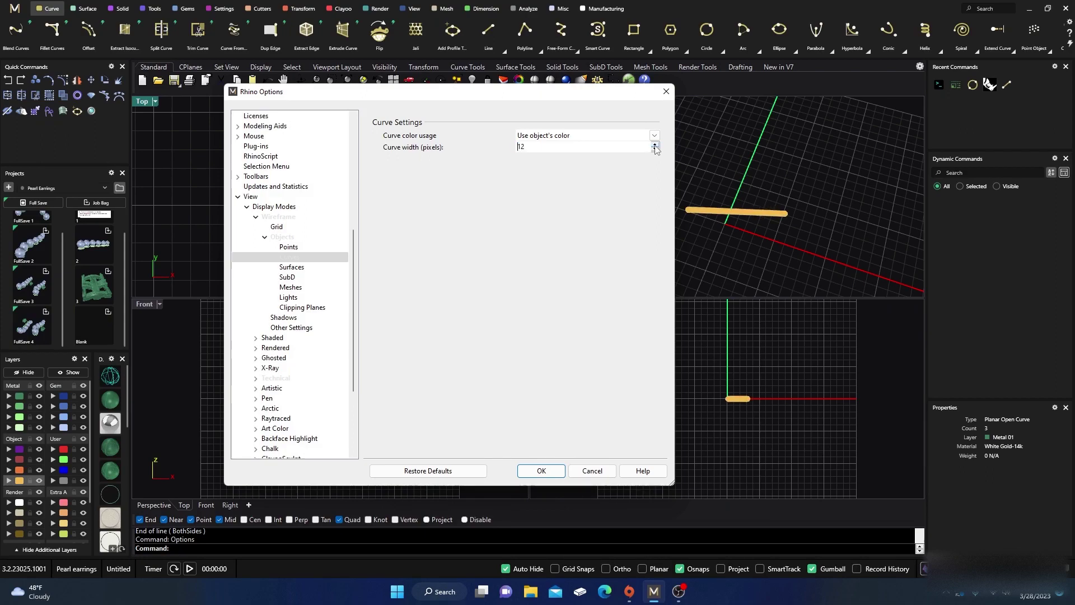
pyautogui.click(654, 145)
pyautogui.moveTo(594, 91); pyautogui.dragTo(471, 108)
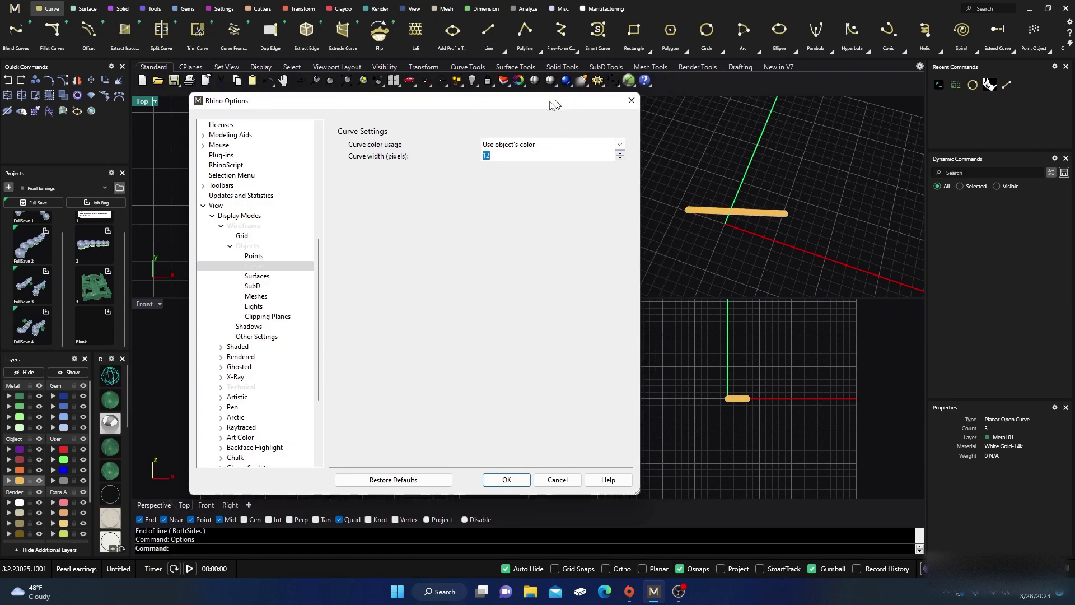
pyautogui.click(531, 160)
pyautogui.click(532, 161)
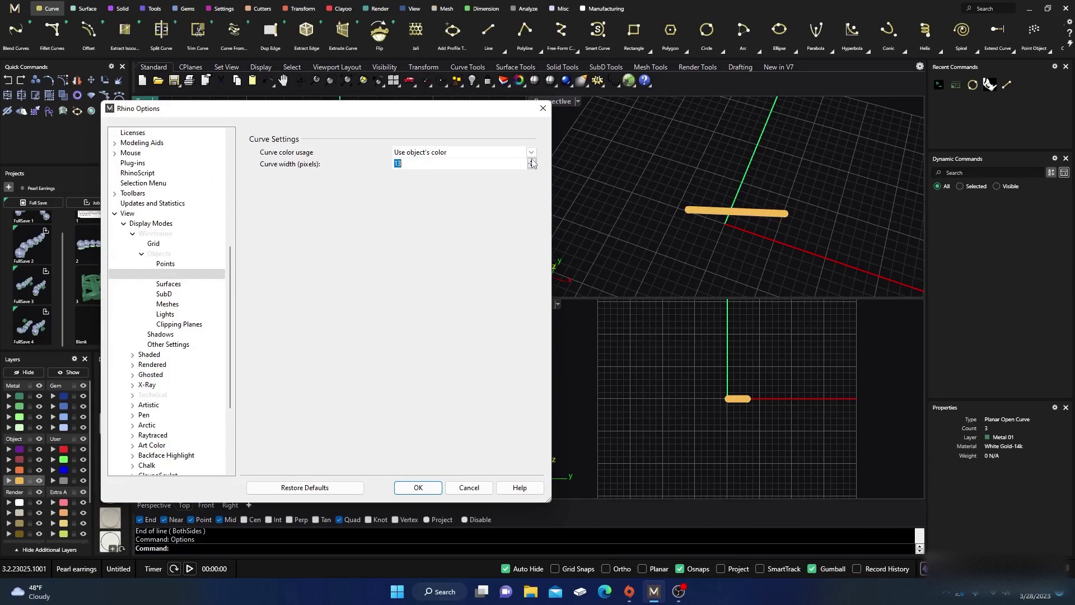
pyautogui.click(532, 160)
pyautogui.click(532, 161)
pyautogui.click(532, 166)
pyautogui.click(532, 166)
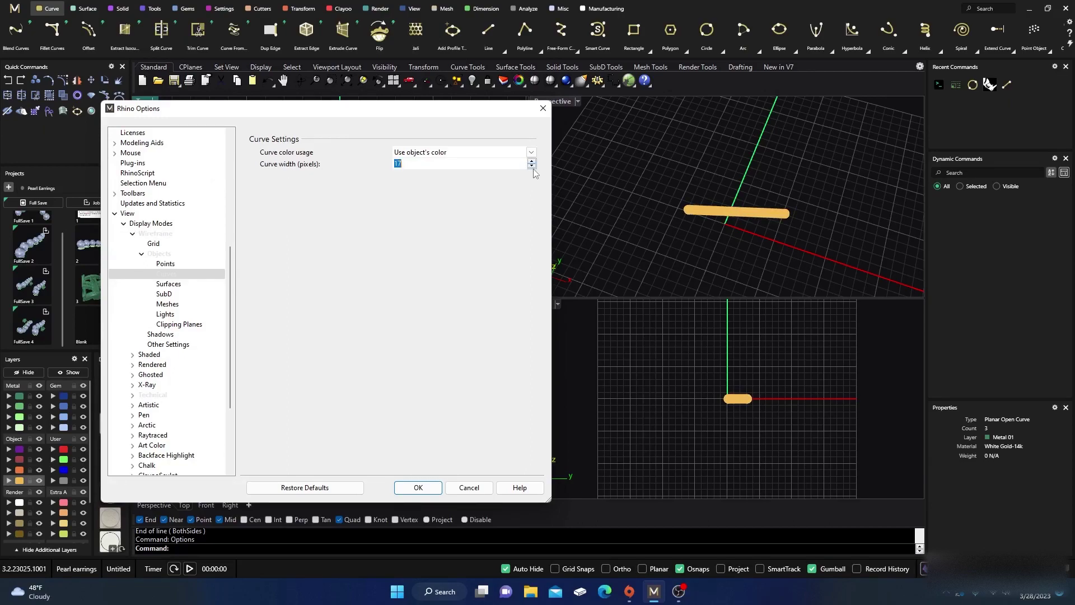
pyautogui.click(532, 167)
pyautogui.click(532, 167)
pyautogui.click(532, 166)
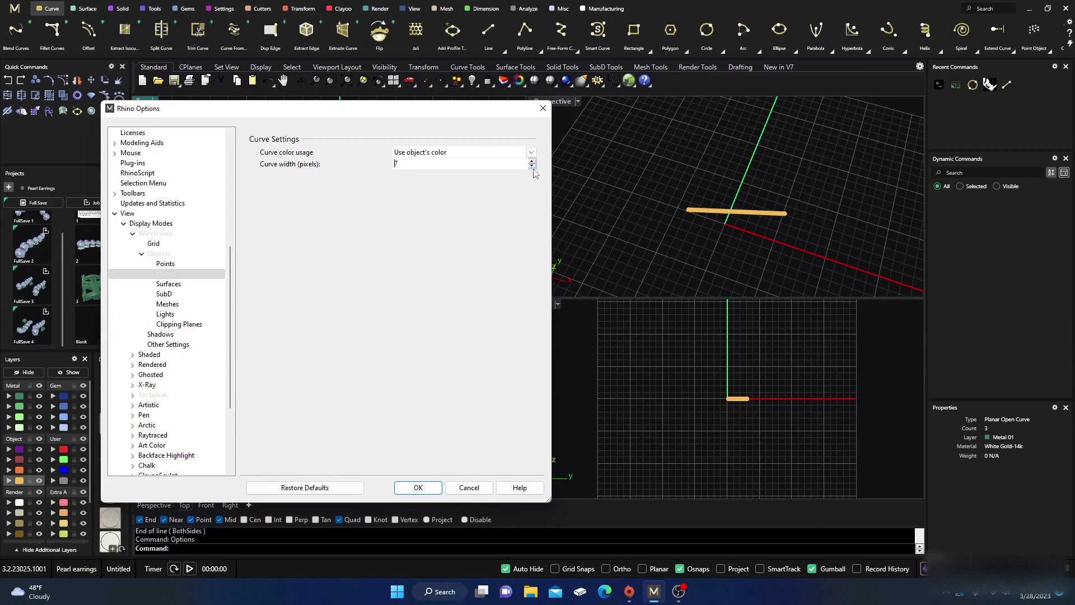
pyautogui.click(532, 166)
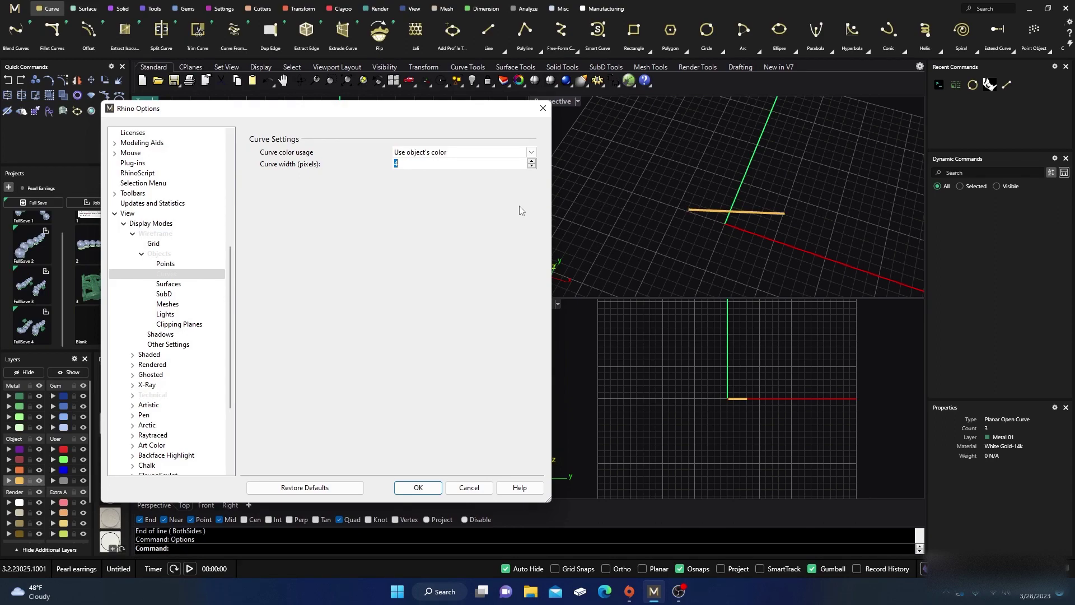
# Apply the 4-pixel Wireframe curve width and close the options
pyautogui.moveTo(376, 116); pyautogui.dragTo(424, 122)
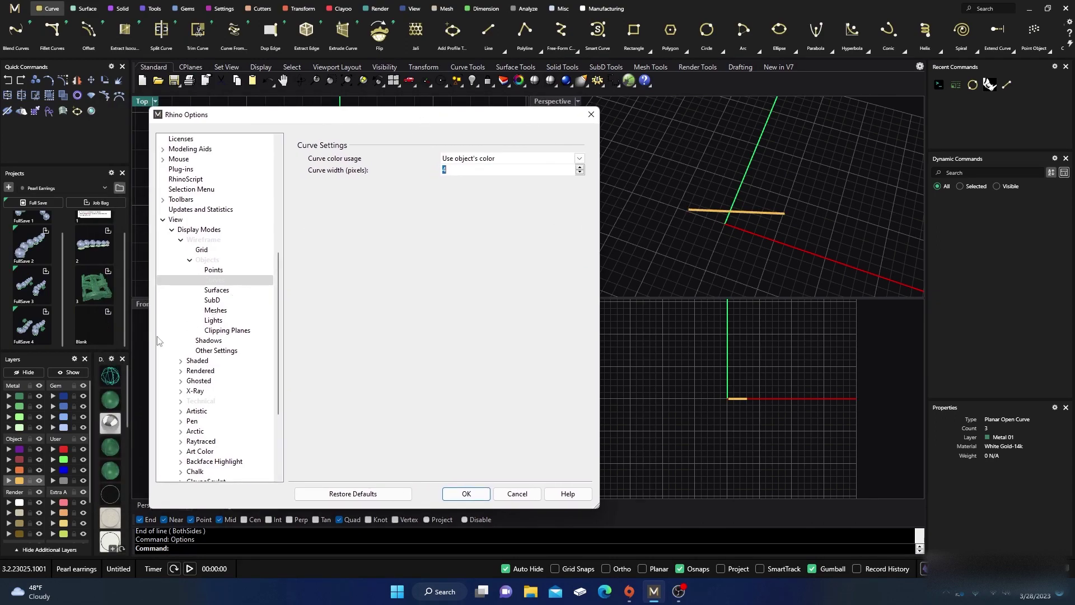
pyautogui.click(115, 376)
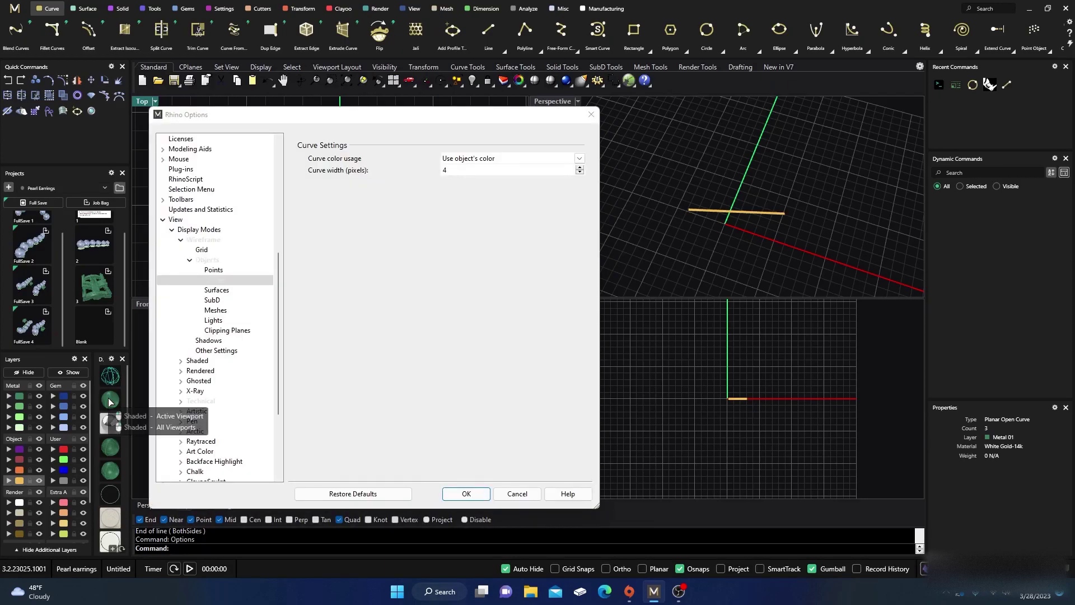
pyautogui.click(471, 493)
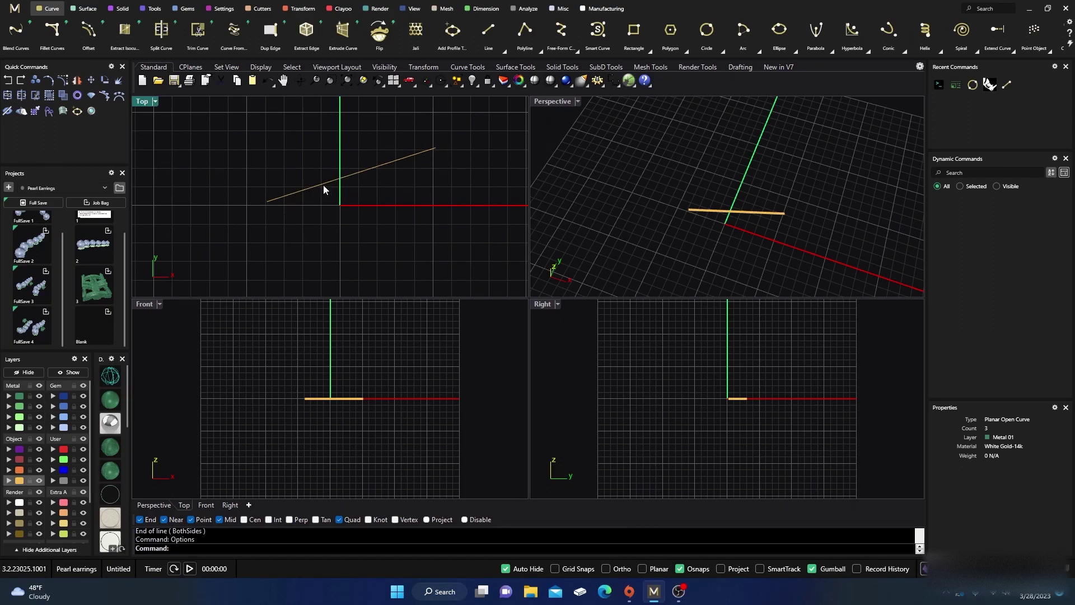
# Compare the line in Wireframe and Shaded Top-view modes, then reopen Options from the recent-commands list
pyautogui.click(109, 383)
pyautogui.click(110, 400)
pyautogui.rightClick(184, 548)
pyautogui.click(224, 483)
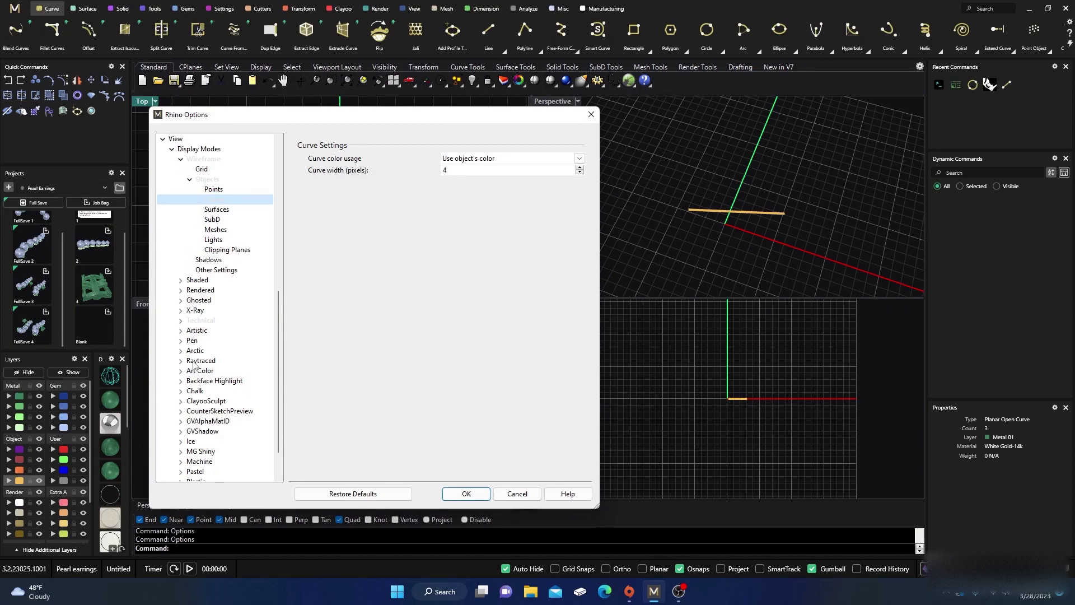
# Raise the Shaded mode's Curves width to 4 pixels under Shaded > Objects and apply it
pyautogui.click(184, 281)
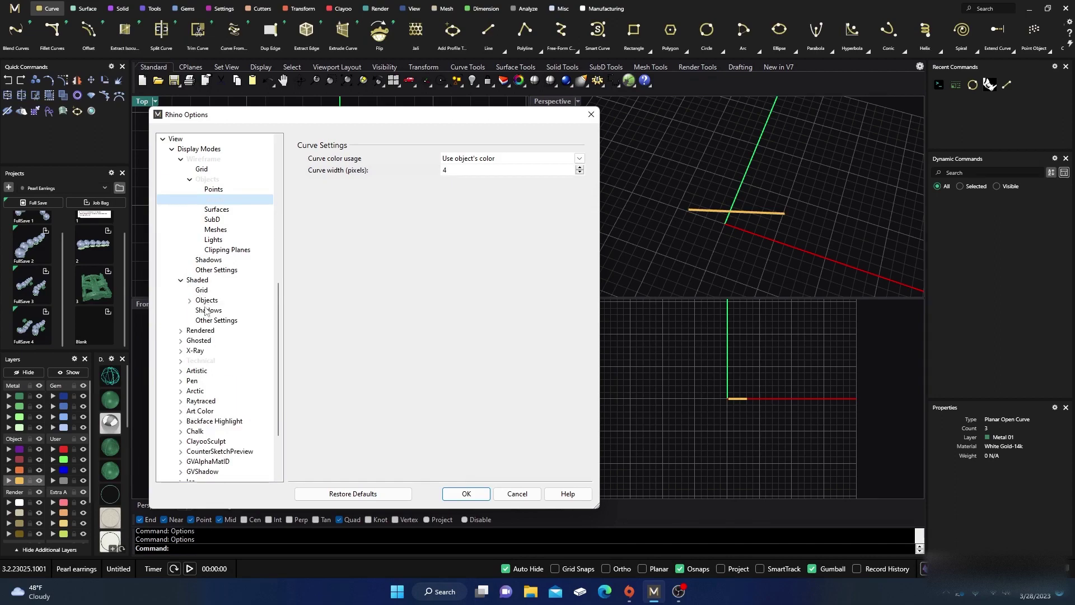
pyautogui.click(202, 300)
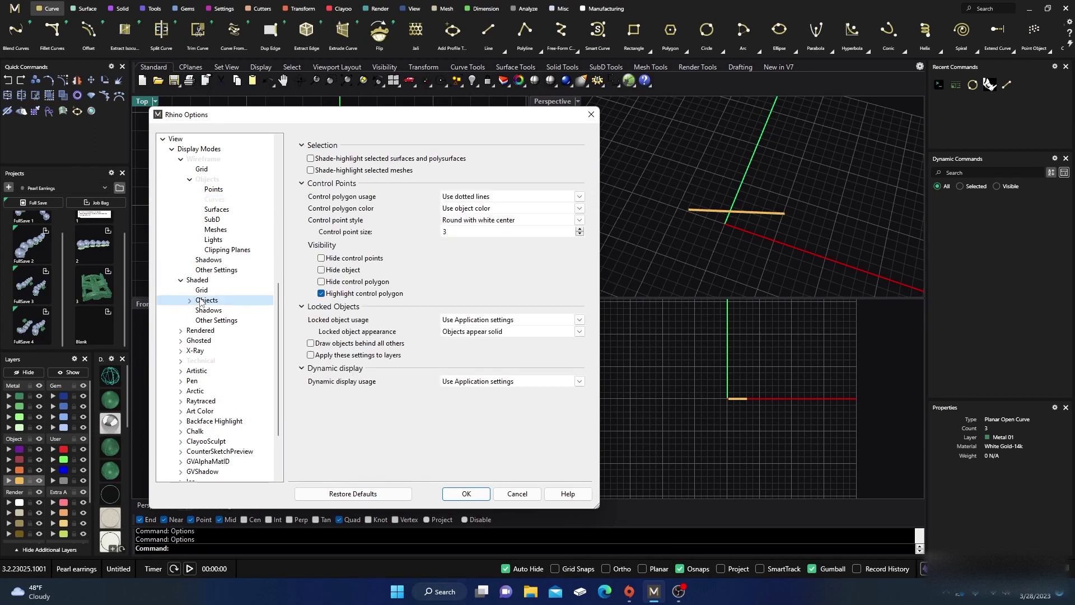
pyautogui.click(191, 300)
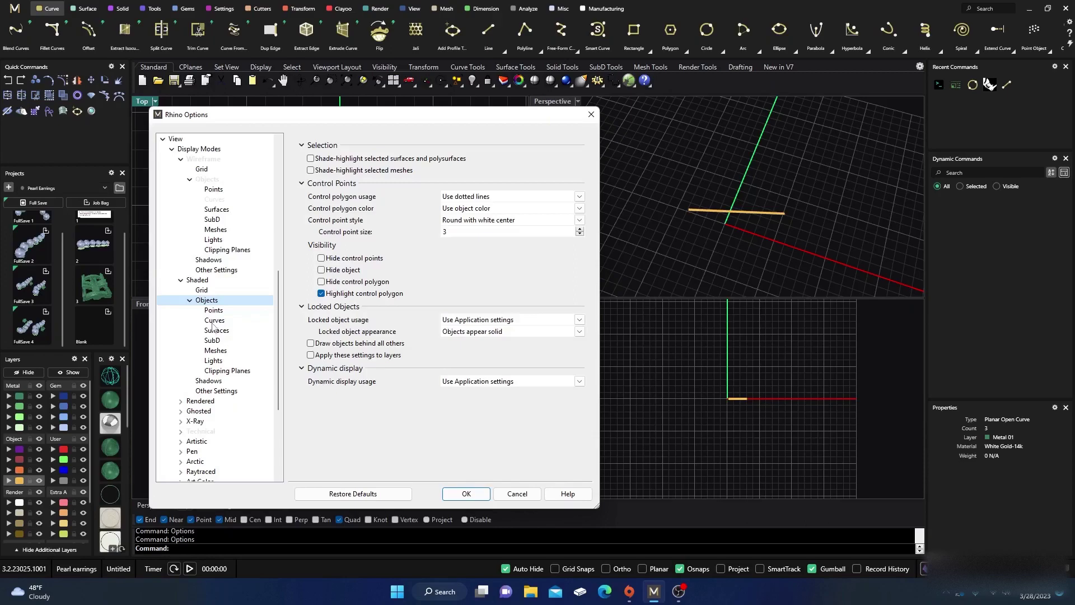
pyautogui.click(214, 321)
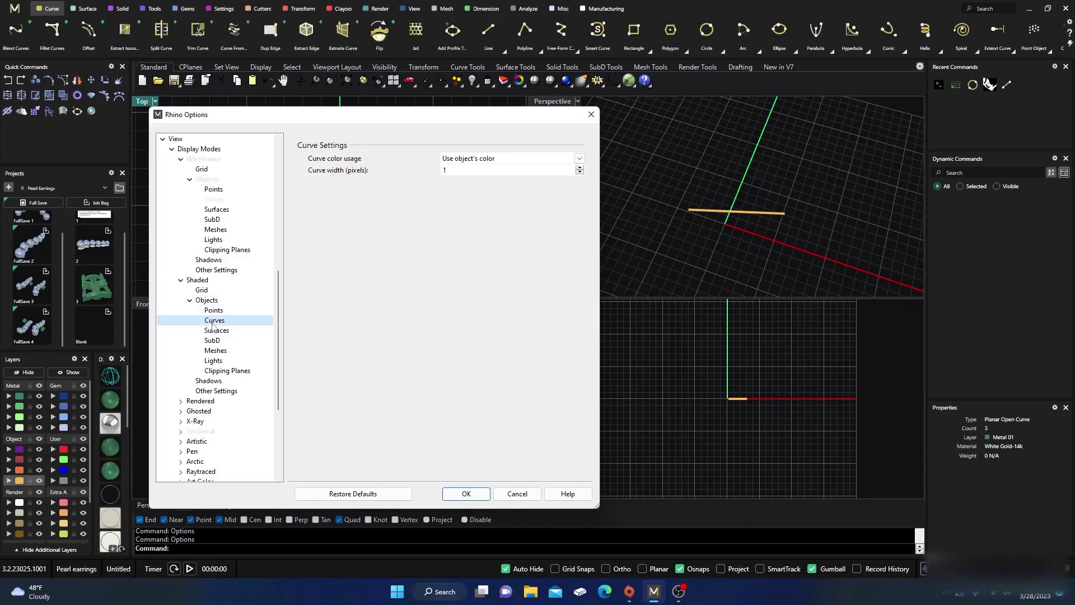
pyautogui.click(579, 168)
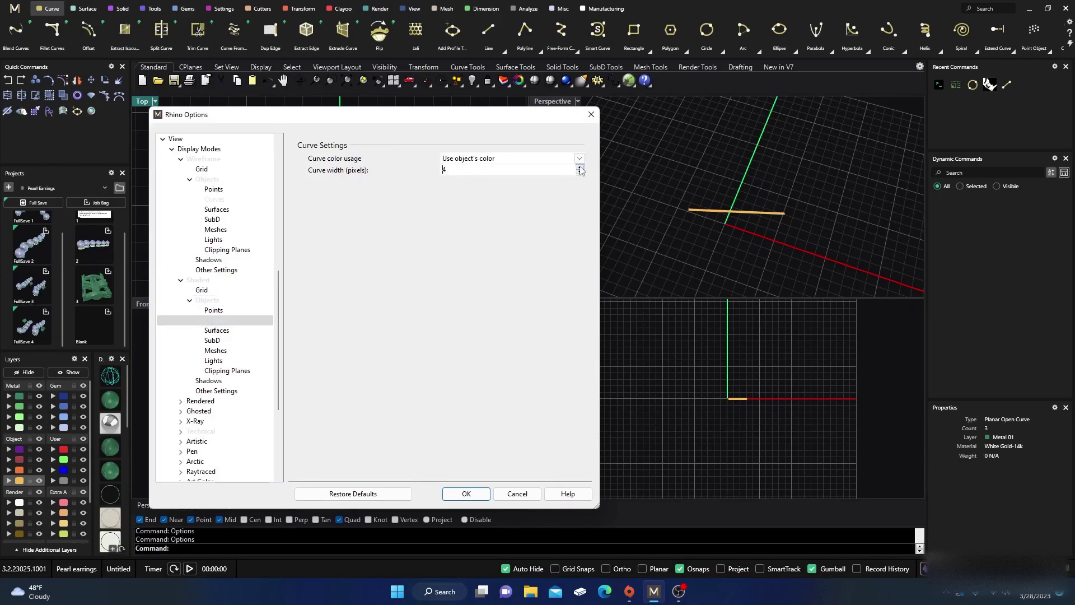
pyautogui.write('7')
pyautogui.click(467, 495)
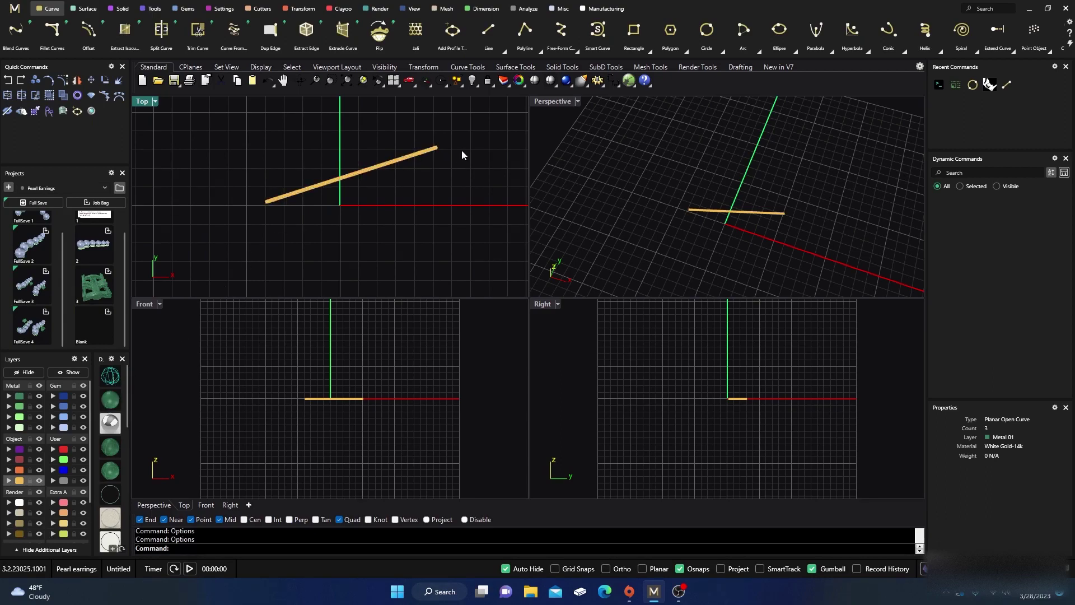
pyautogui.scroll(-2, 374, 212)
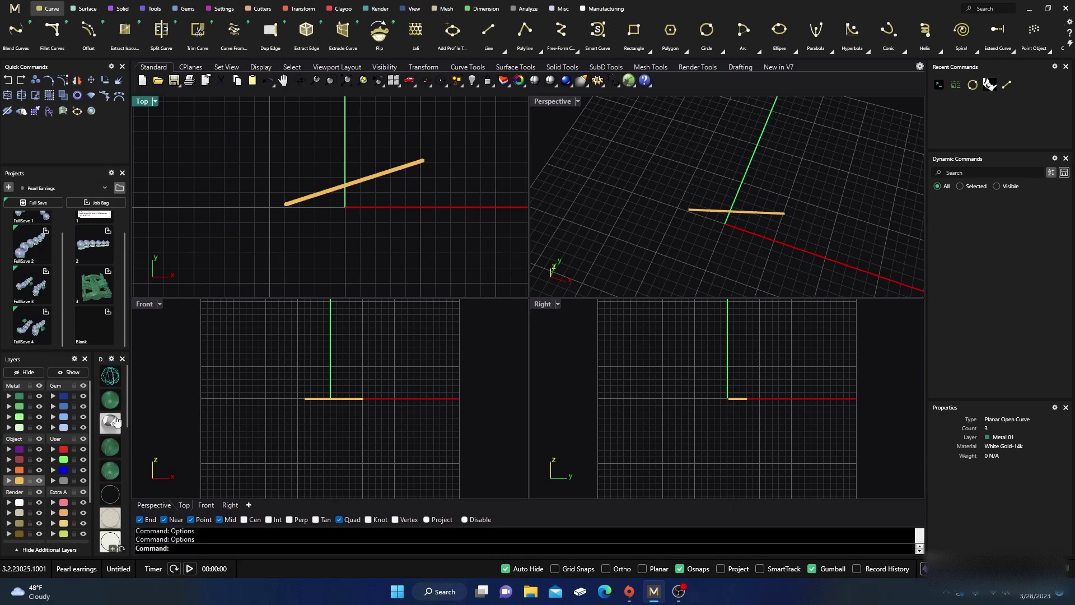
# Reopen Options on the Shaded curve width and nudge it up and down, leaving it at 1 pixel
pyautogui.rightClick(191, 551)
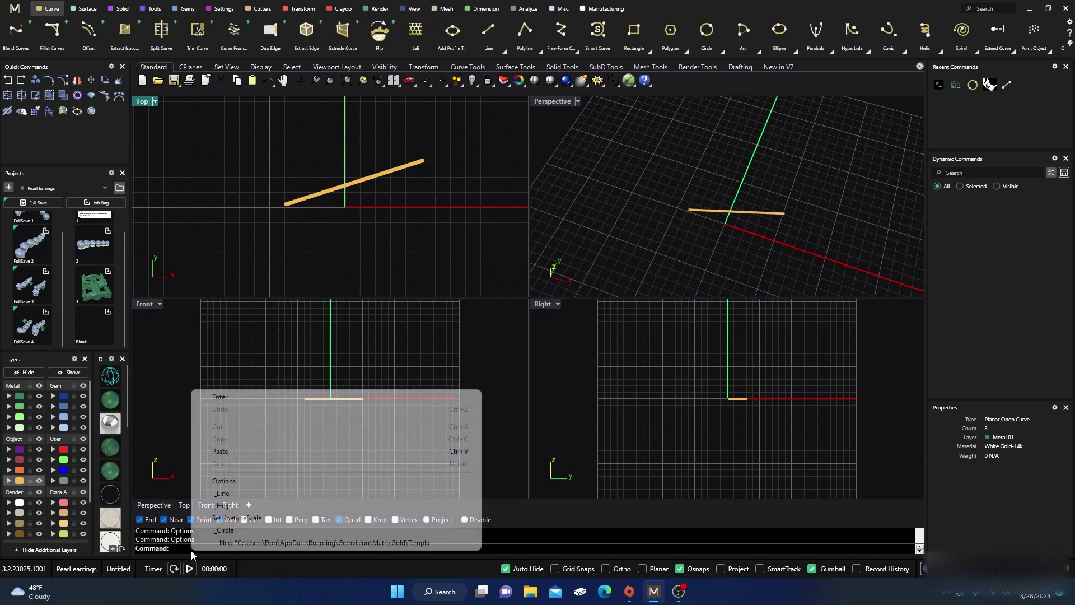
pyautogui.click(214, 482)
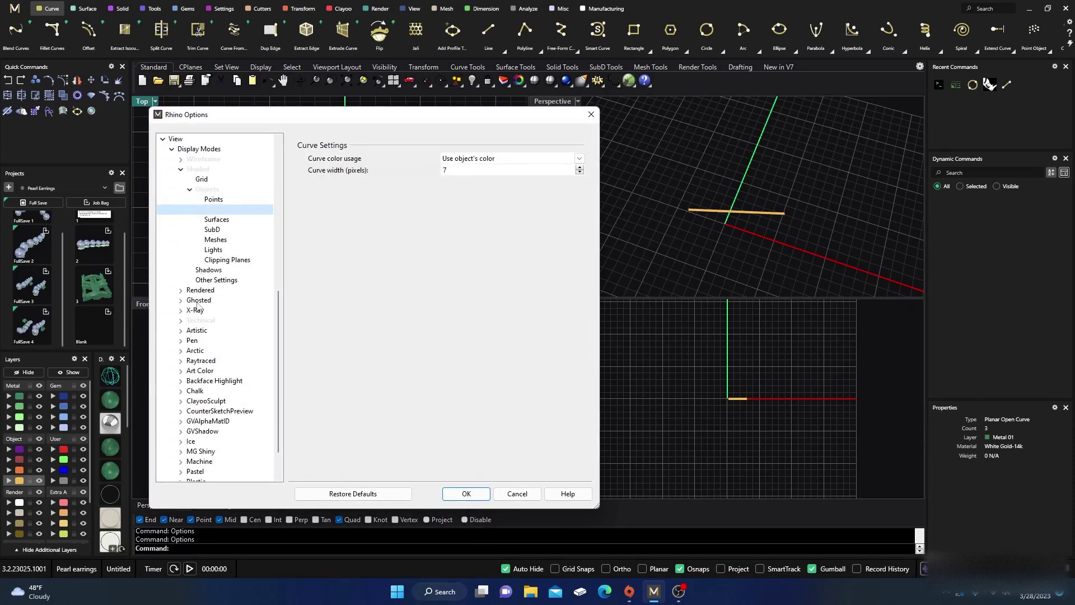
pyautogui.click(578, 168)
pyautogui.click(579, 173)
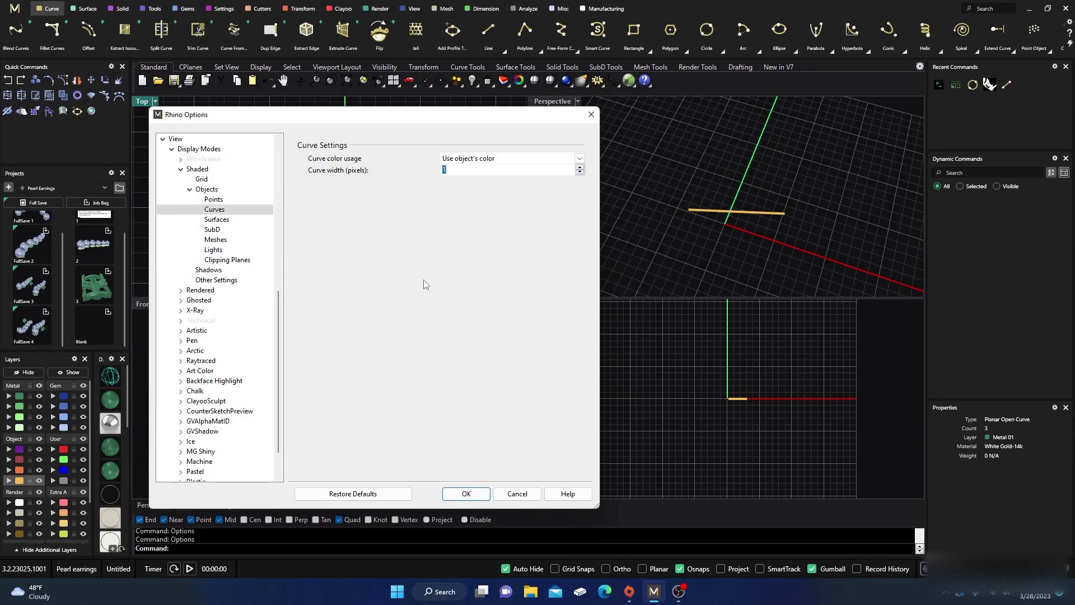
pyautogui.moveTo(410, 116); pyautogui.dragTo(359, 110)
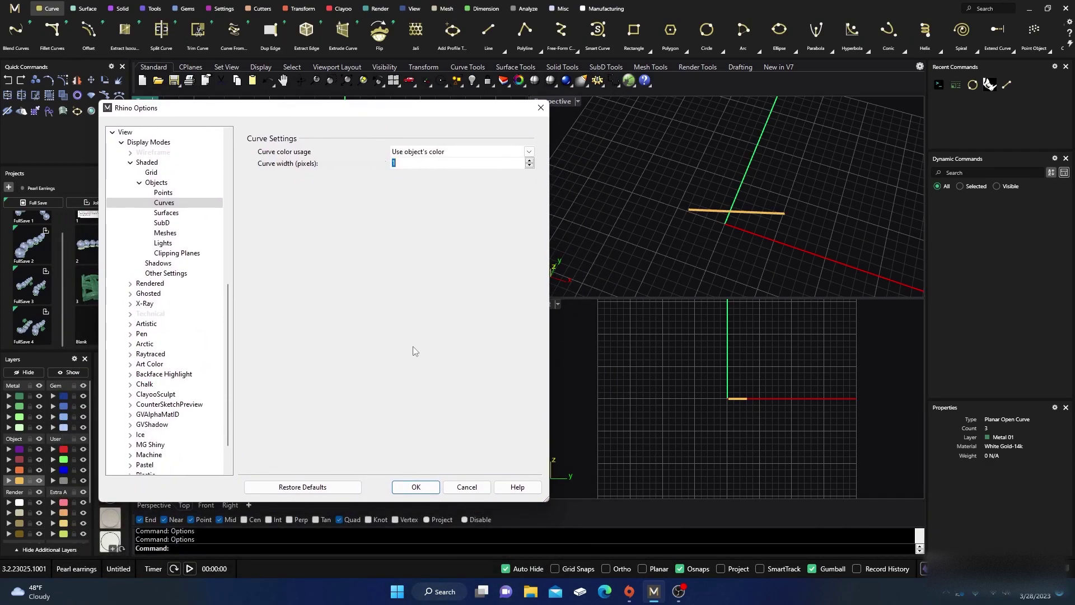